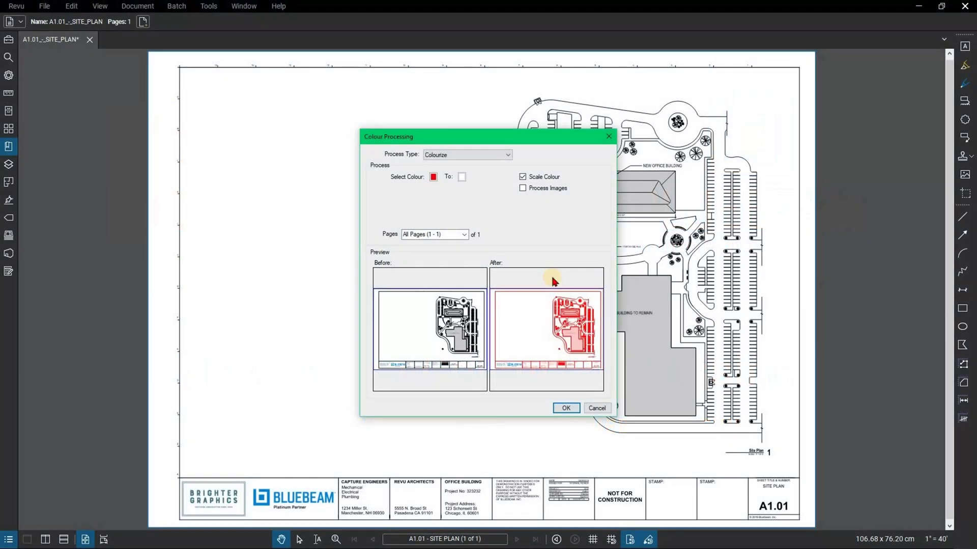
Apply the red-to-white Colourize processing to the A1.01 site plan.
{"action": "left_click", "coordinate": [564, 408]}
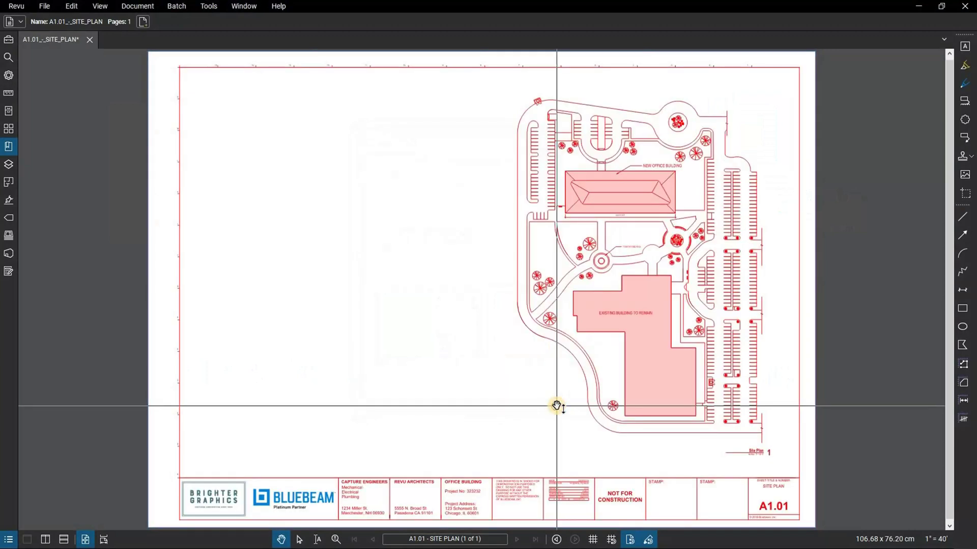
Reopen Colour Processing on the red site plan and browse its process types.
{"action": "left_click", "coordinate": [153, 9]}
{"action": "left_click", "coordinate": [147, 282]}
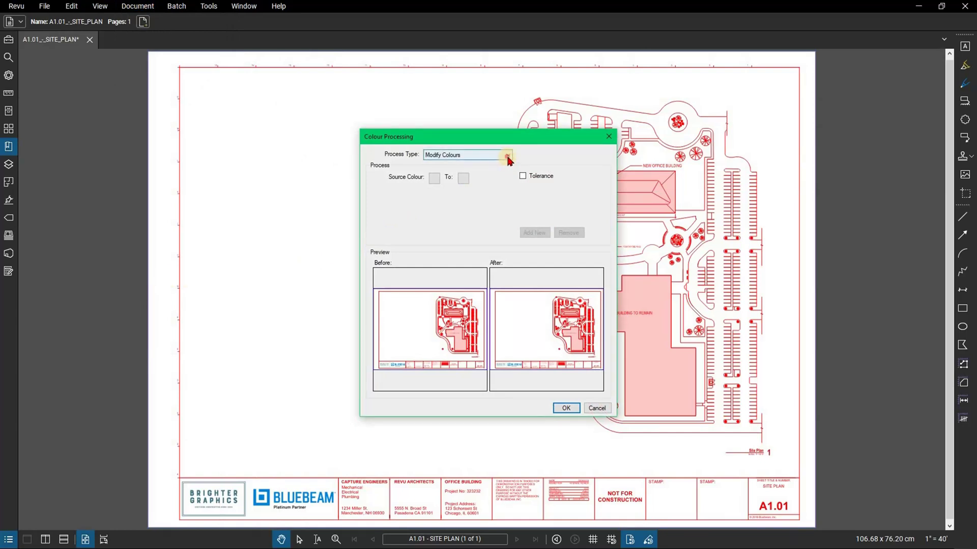
{"action": "left_click", "coordinate": [508, 157]}
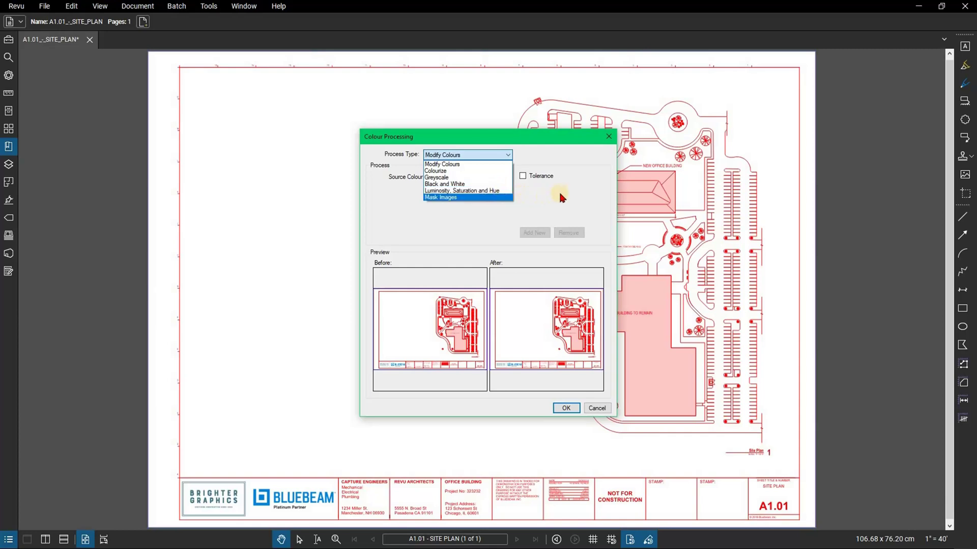
Cancel Colour Processing without changes, leaving the red site plan as it was.
{"action": "key", "text": "Escape"}
{"action": "key", "text": "Escape"}
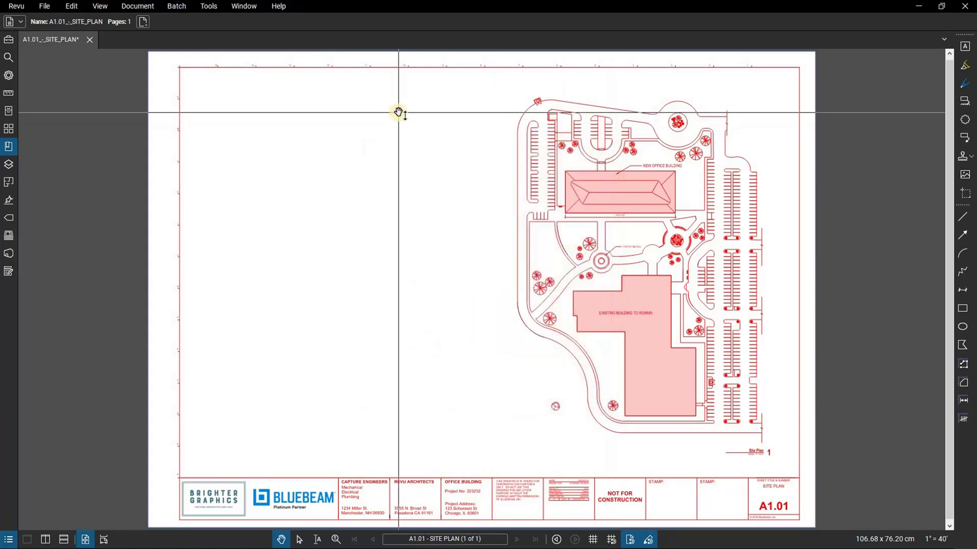
{"action": "left_click", "coordinate": [132, 6]}
Reopen Colour Processing with Colourize as the process type and choose its source colour.
{"action": "left_click", "coordinate": [151, 276]}
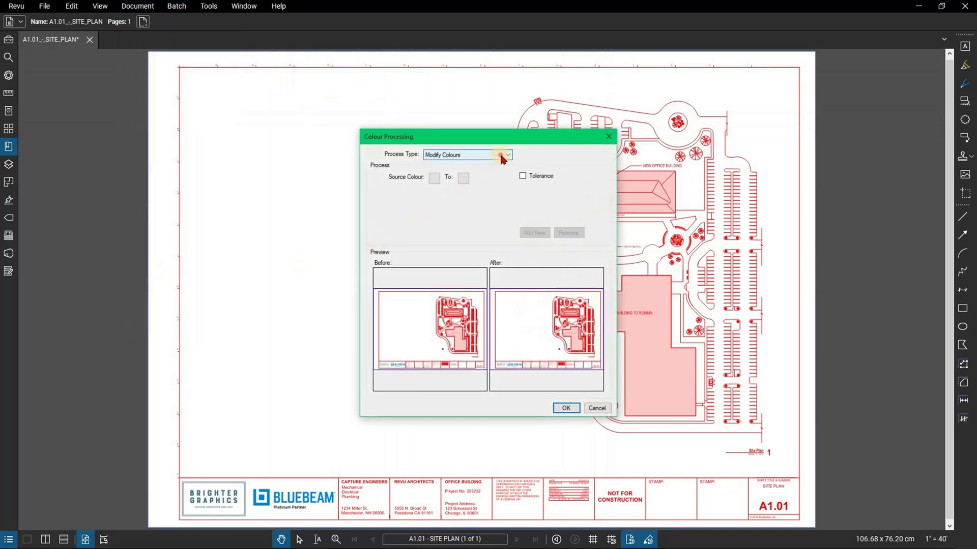
{"action": "left_click", "coordinate": [500, 154]}
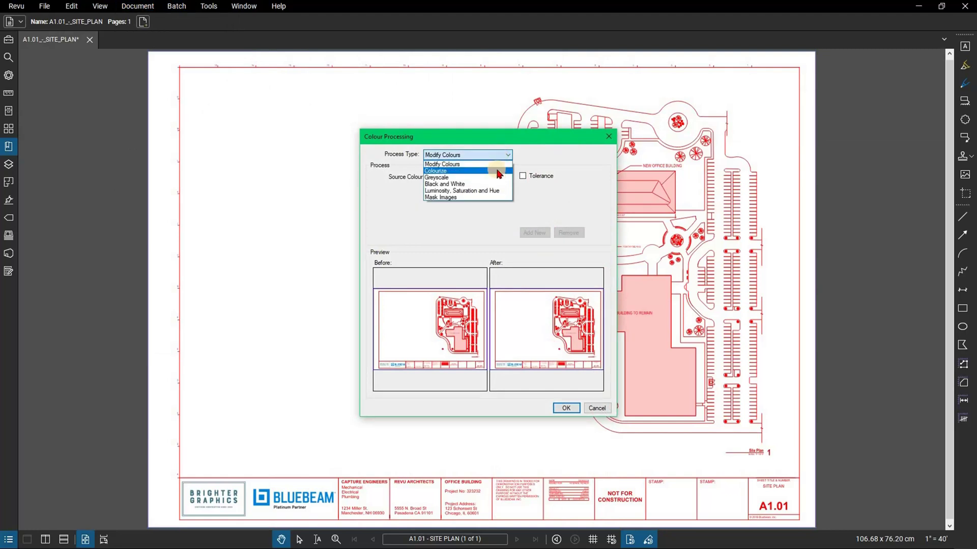
{"action": "left_click", "coordinate": [497, 170]}
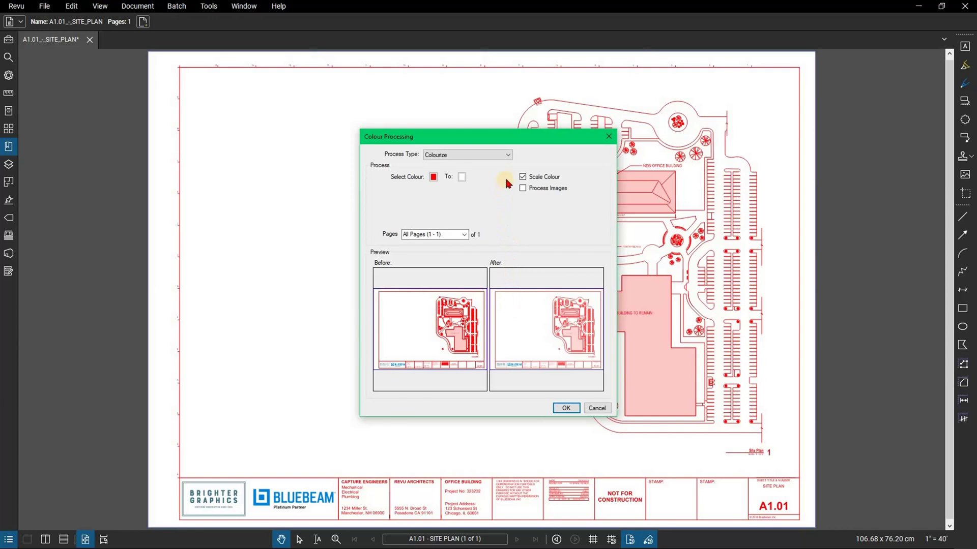
{"action": "left_click", "coordinate": [433, 177]}
Map black to white in the Colourize settings, keeping Scale Colour checked.
{"action": "left_click", "coordinate": [433, 191]}
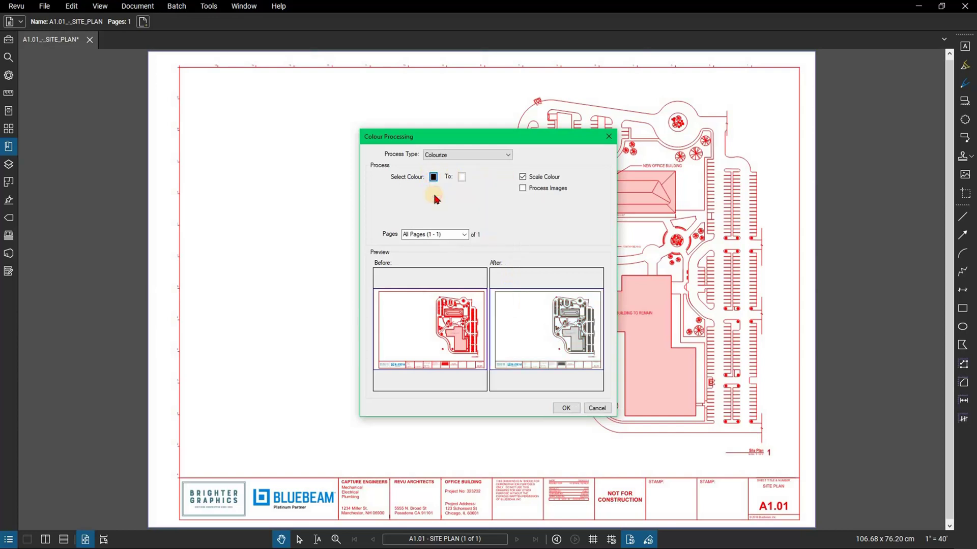
{"action": "left_click", "coordinate": [463, 177]}
{"action": "left_click", "coordinate": [465, 179]}
{"action": "left_click", "coordinate": [532, 181]}
{"action": "left_click", "coordinate": [508, 154]}
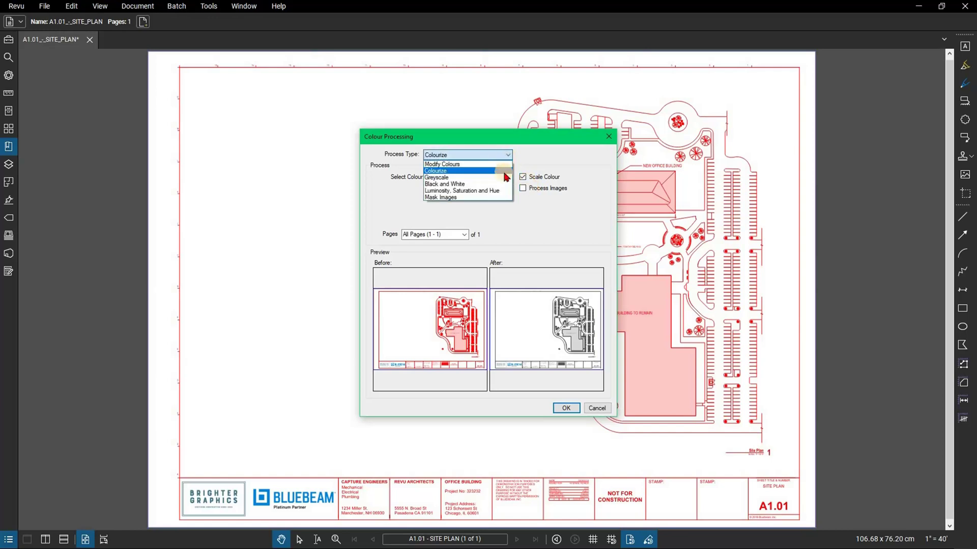
Apply luminosity -19, saturation 35 and hue -43 to the site plan.
{"action": "left_click", "coordinate": [502, 195]}
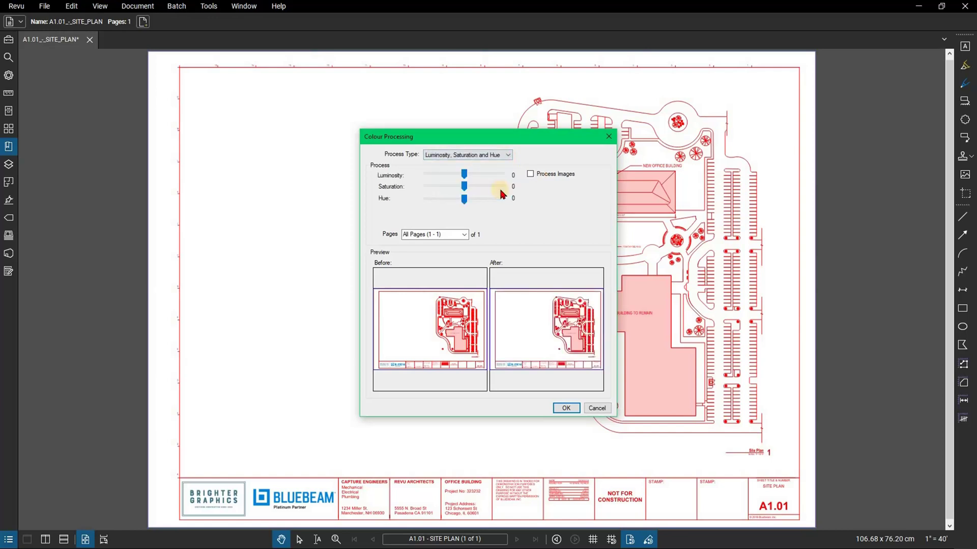
{"action": "mouse_move", "coordinate": [464, 175]}
{"action": "left_mouse_down"}
{"action": "mouse_move", "coordinate": [485, 176]}
{"action": "mouse_move", "coordinate": [442, 190]}
{"action": "mouse_move", "coordinate": [457, 204]}
{"action": "mouse_move", "coordinate": [448, 200]}
{"action": "mouse_move", "coordinate": [486, 192]}
{"action": "mouse_move", "coordinate": [457, 175]}
{"action": "left_mouse_up"}
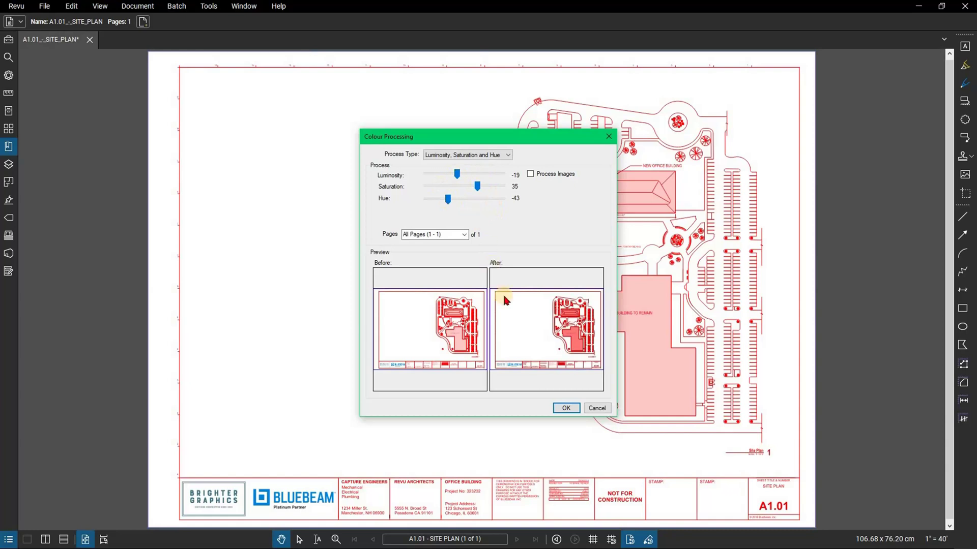
{"action": "left_click", "coordinate": [563, 410]}
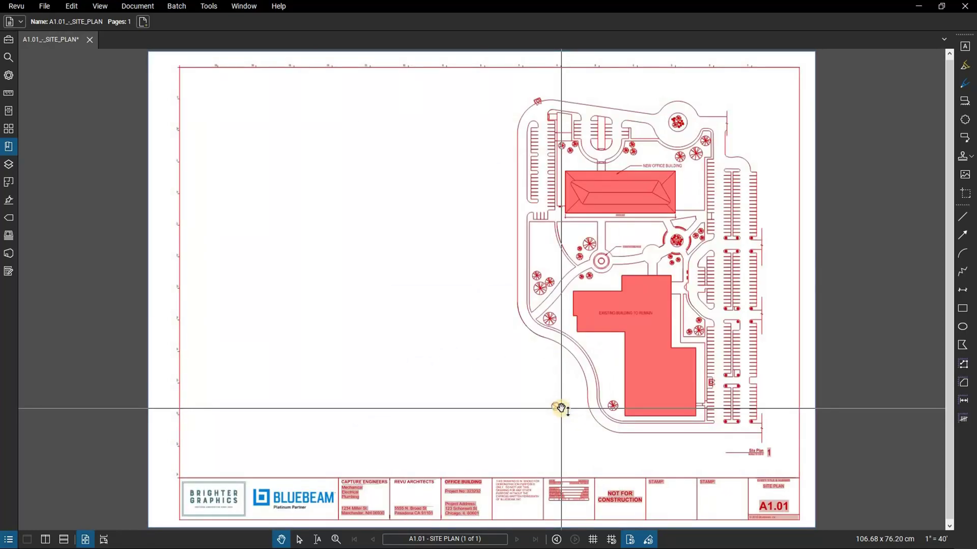